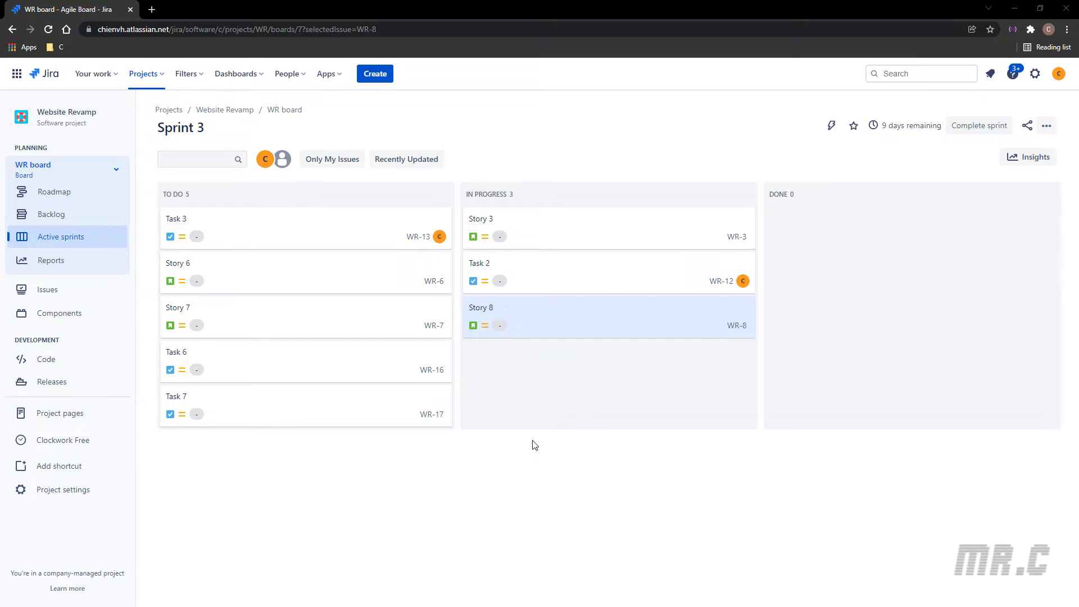
Open Advanced issue search from the Filters menu in a new tab and switch to it.
left_click(197, 78)
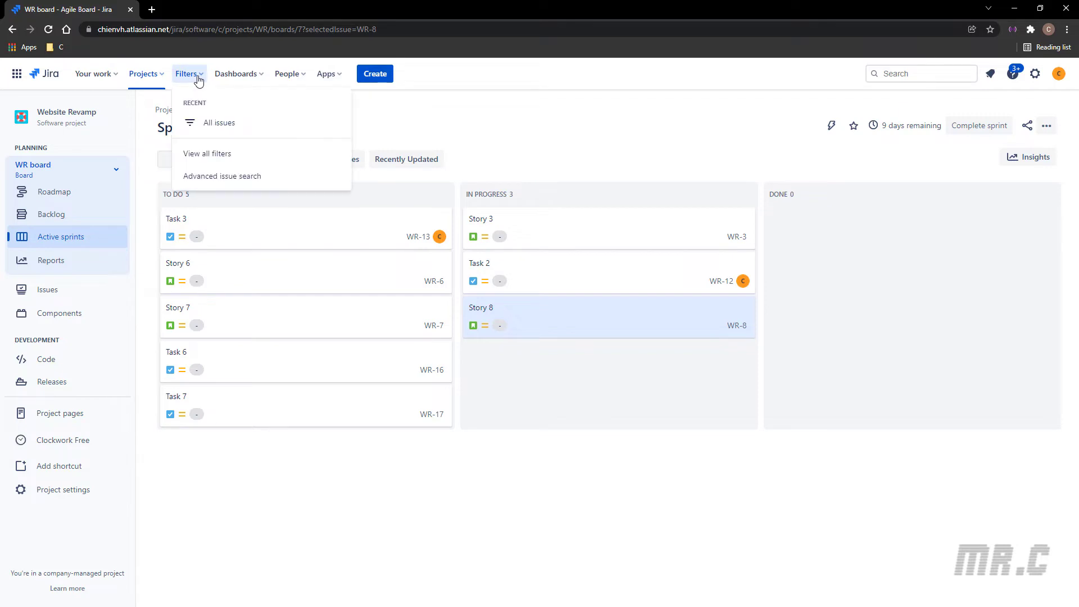
middle_click(244, 177)
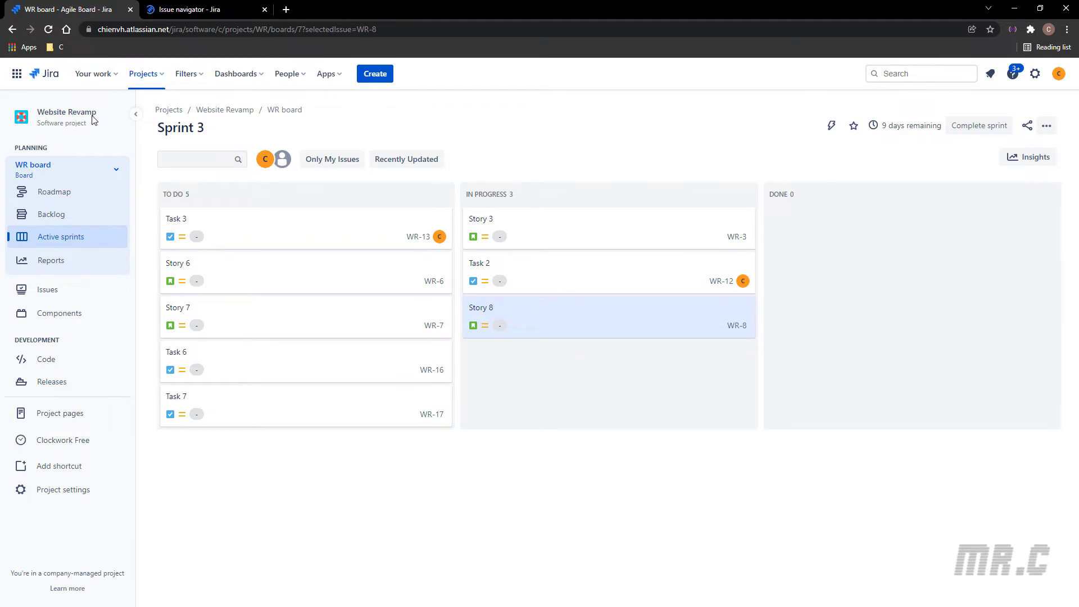
left_click(172, 14)
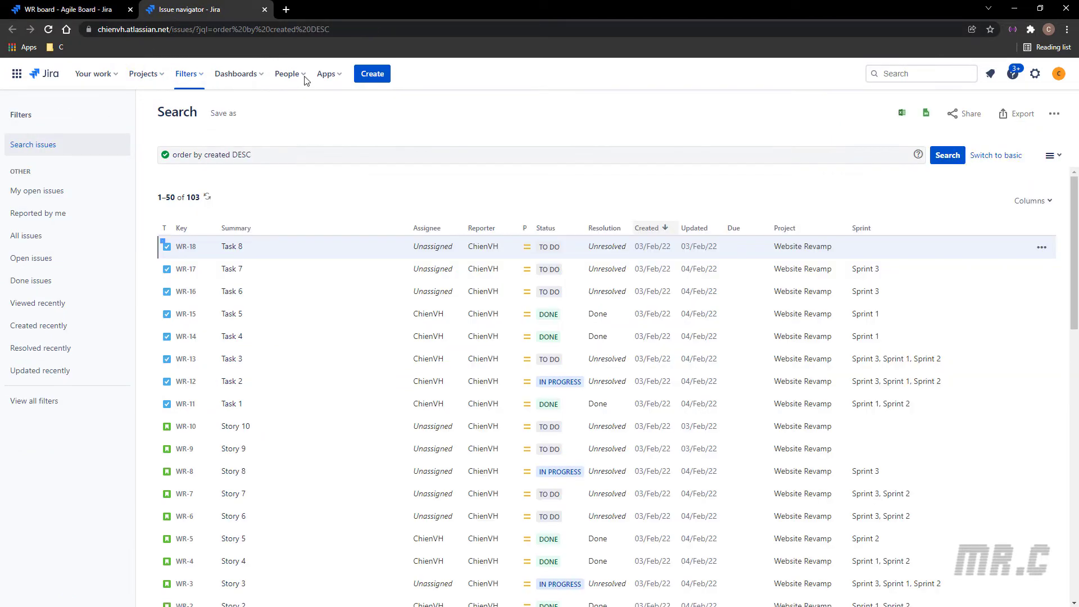
Filter the search to the Website Revamp project in basic mode, then return to JQL view.
left_click(991, 157)
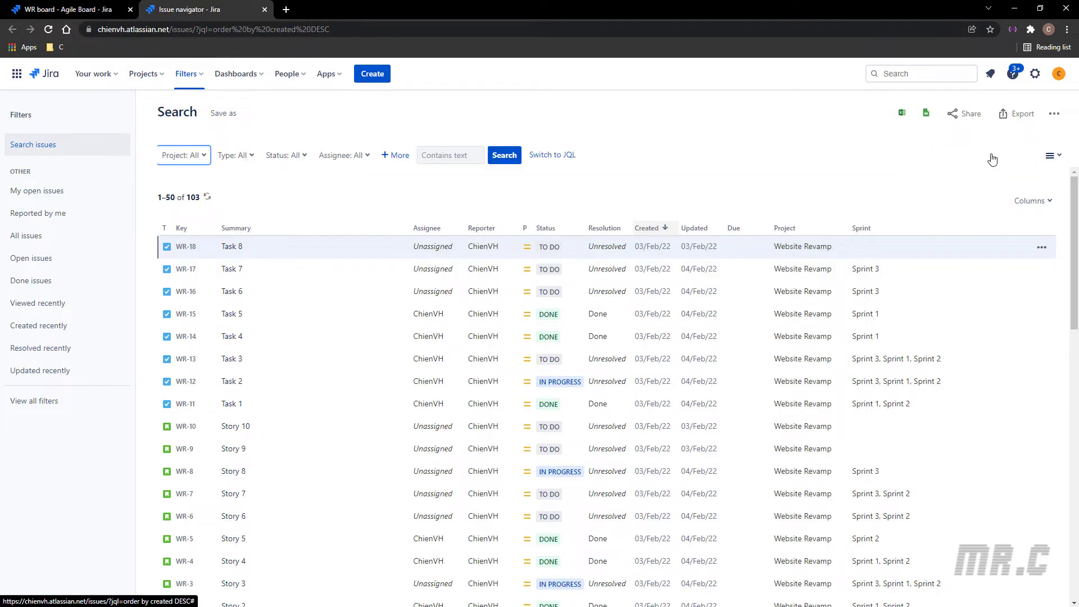
left_click(196, 153)
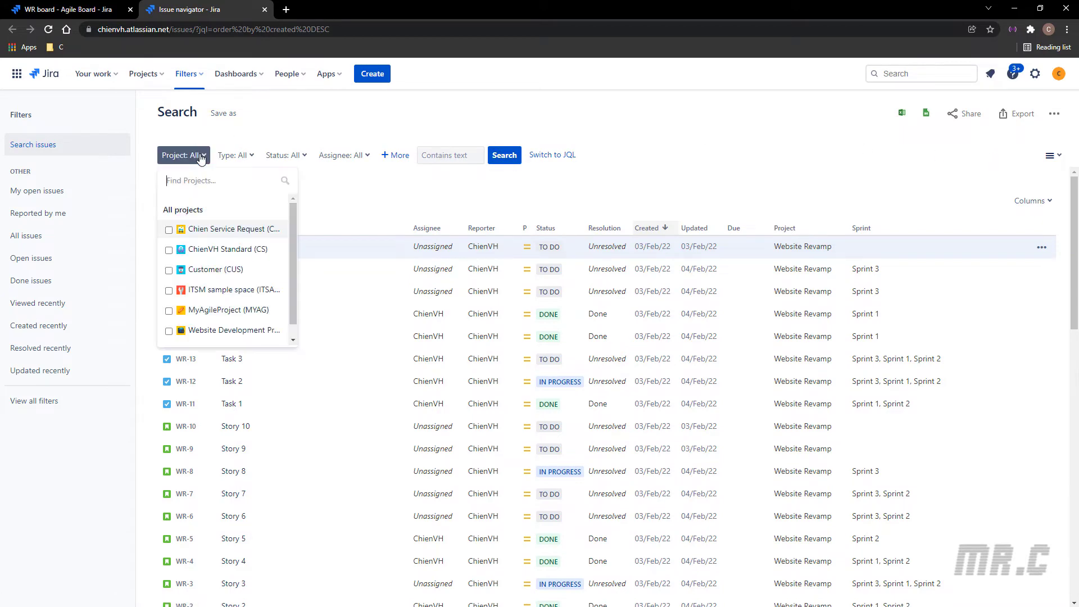
left_click(168, 337)
left_click(528, 155)
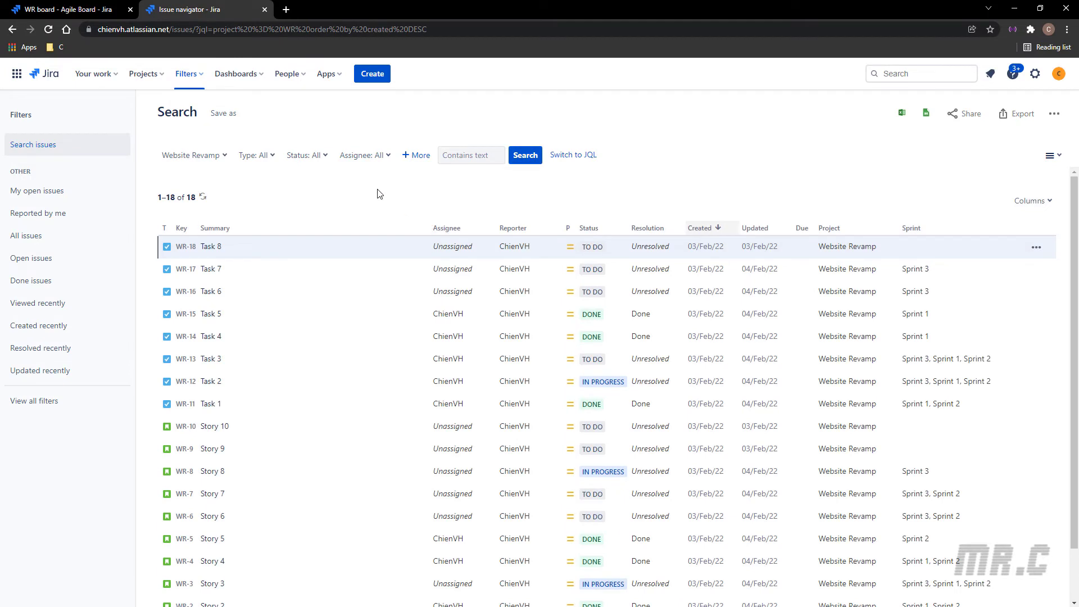
left_click(579, 156)
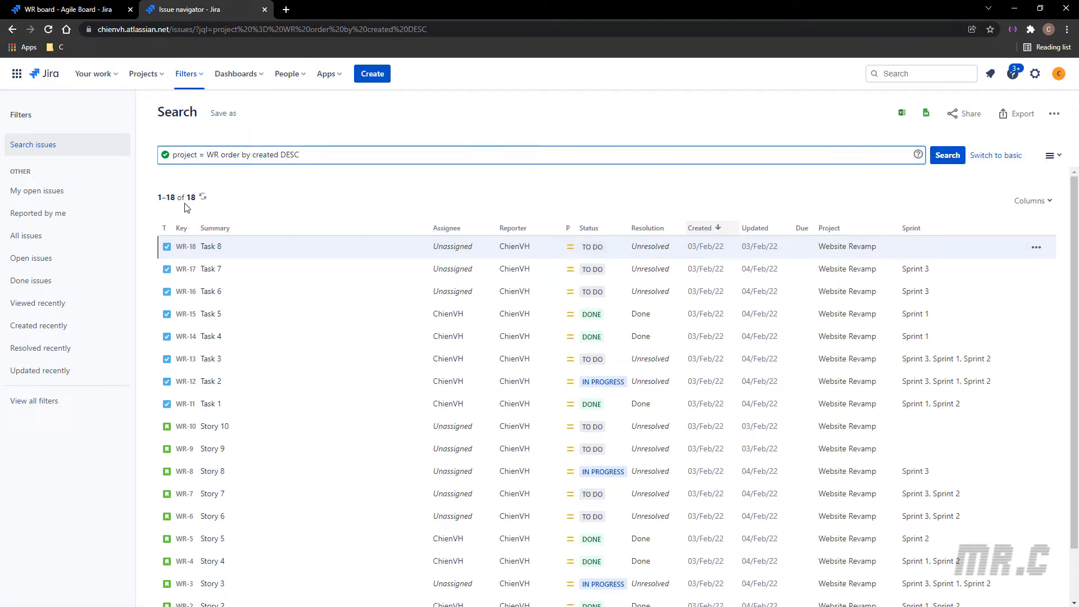
left_click(265, 200)
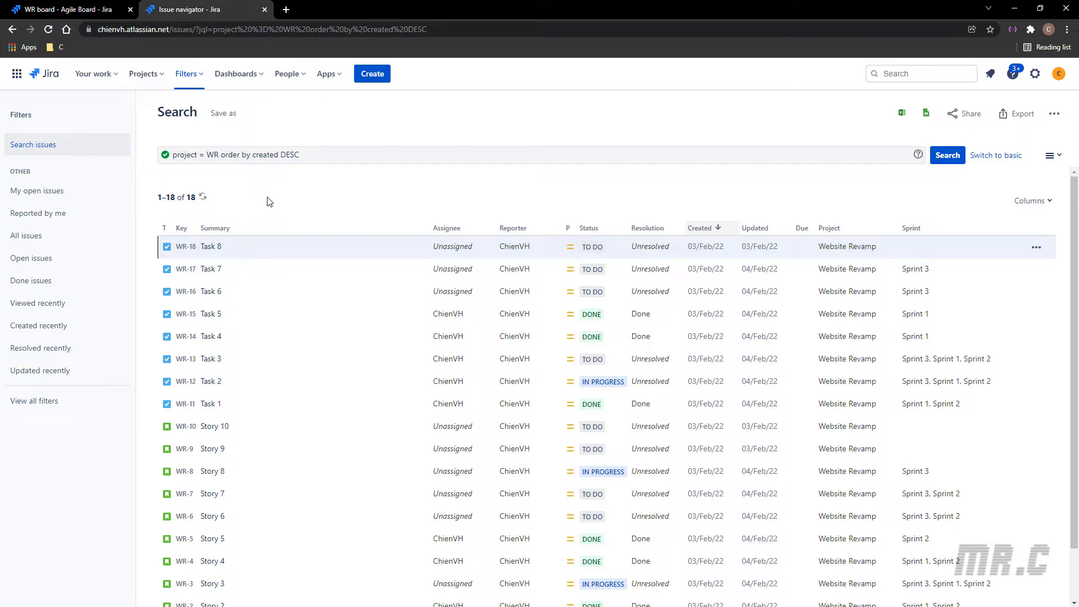
Add 'and sprint in closedsprints()' before the ordering clause and run the query.
left_click(222, 156)
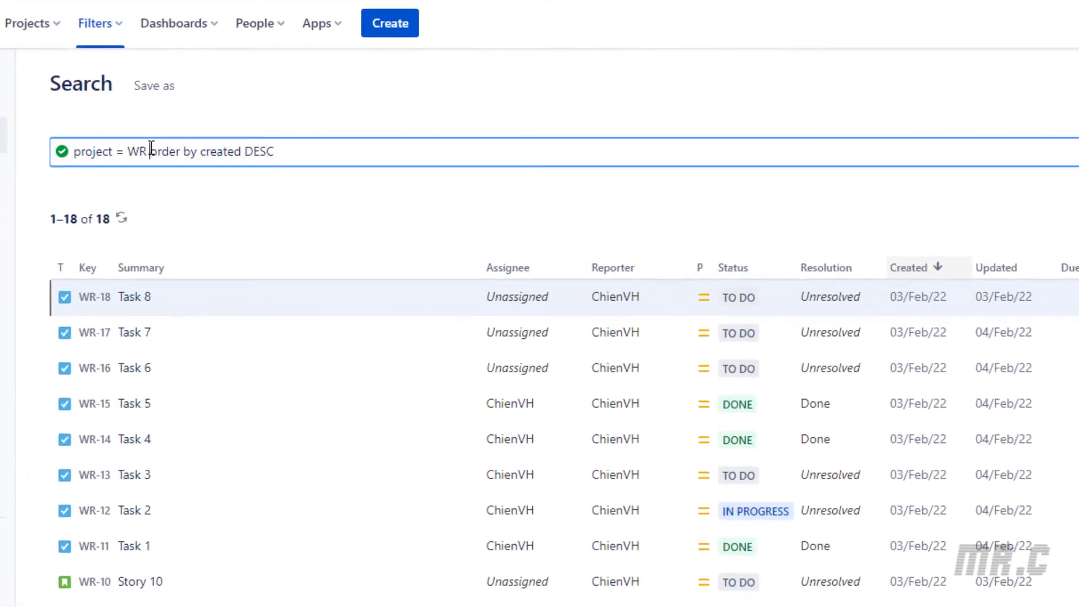
type("and ")
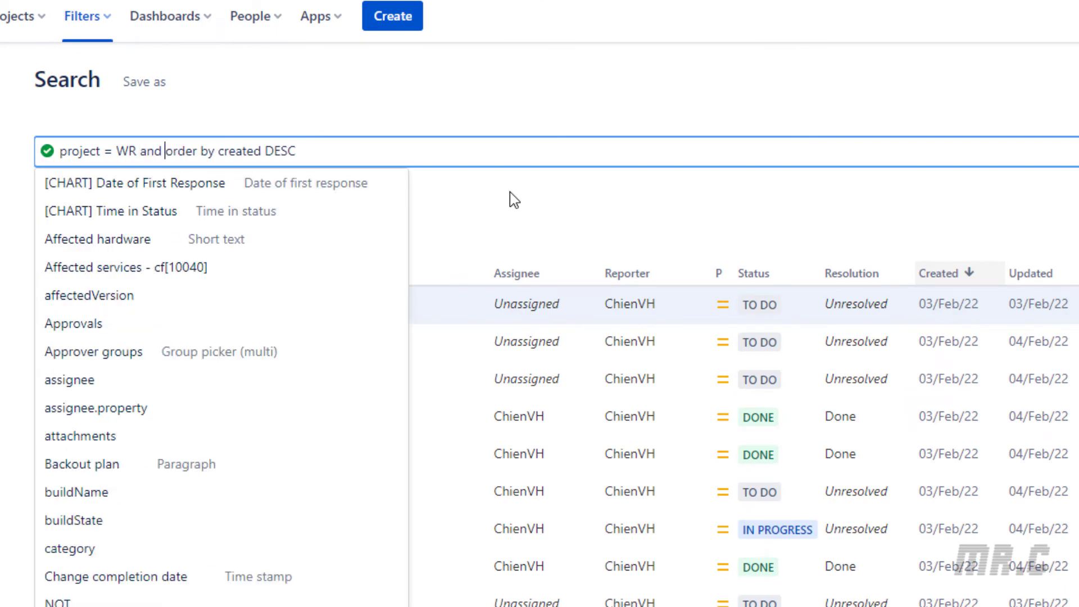
type("sprint in closedsprints()")
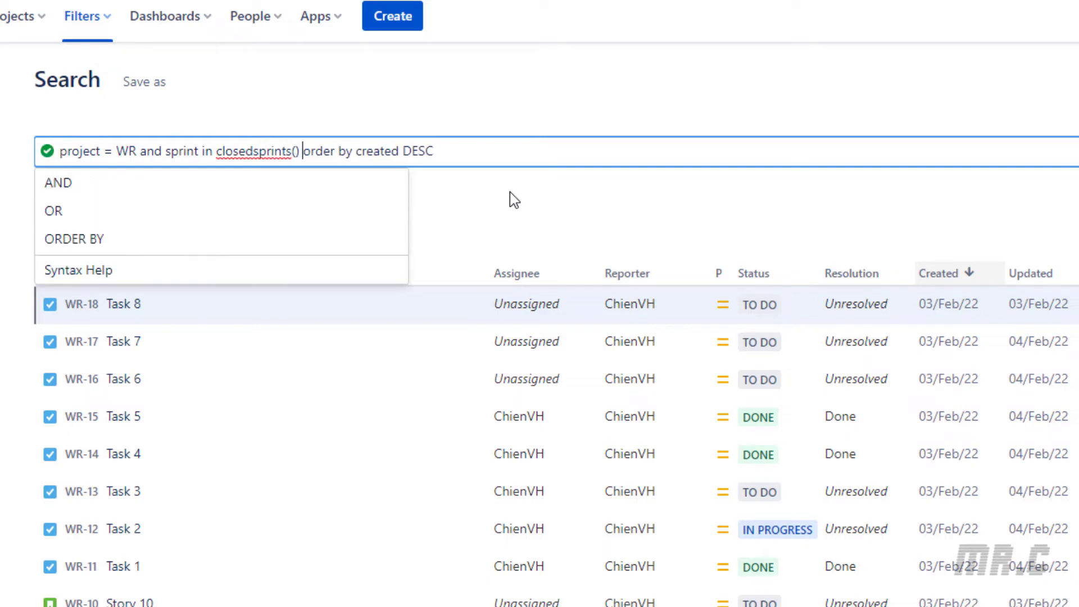
key("Return")
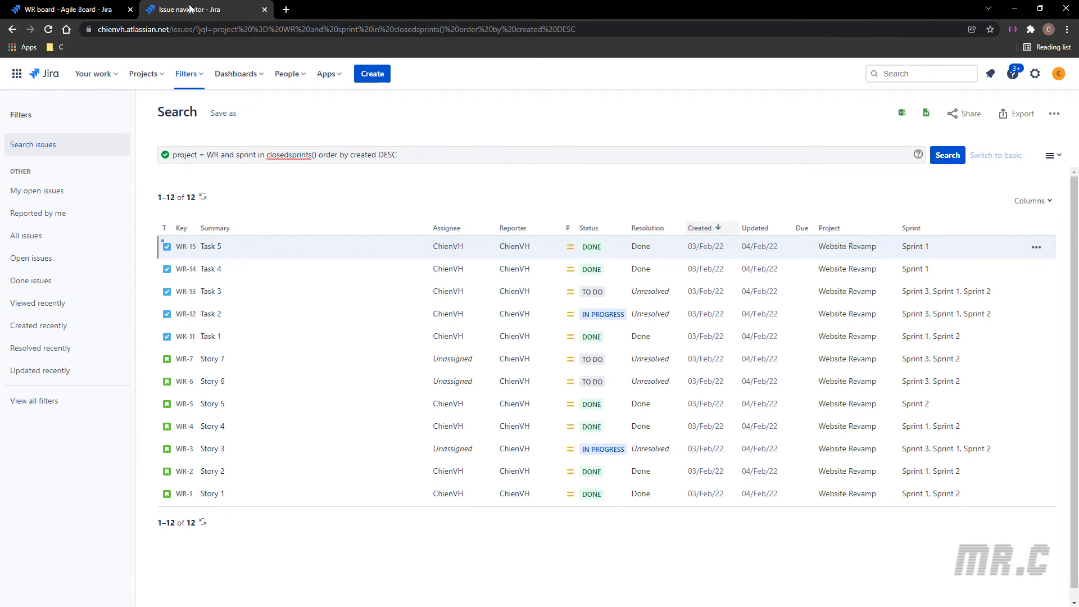
In a duplicated search tab, replace closedsprints() with ("Sprint 1","Sprint 2") and run it.
right_click(189, 4)
left_click(220, 89)
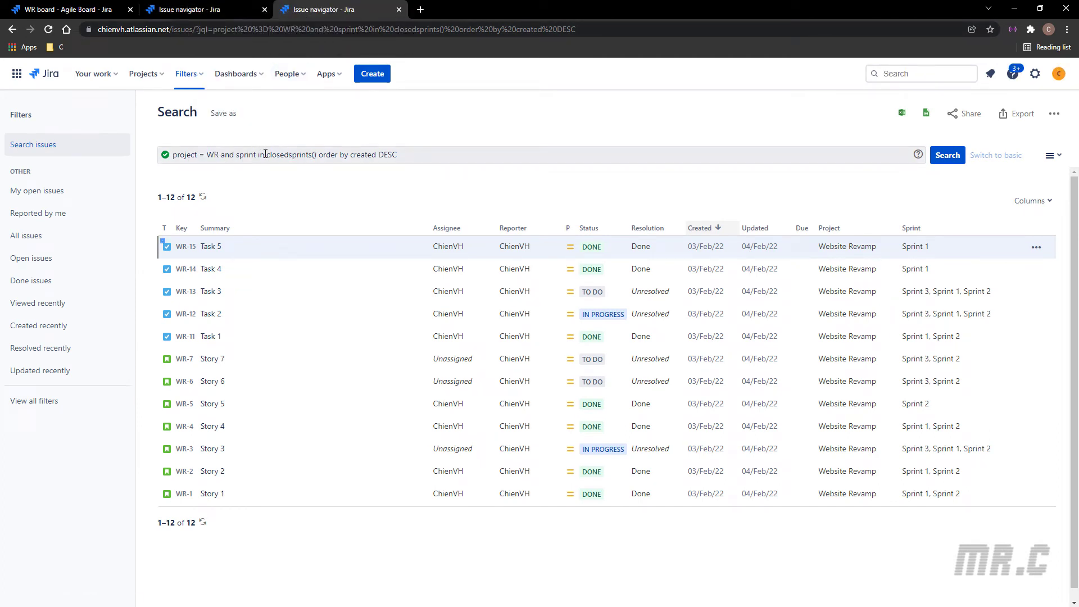
left_click_drag(265, 154, 318, 154)
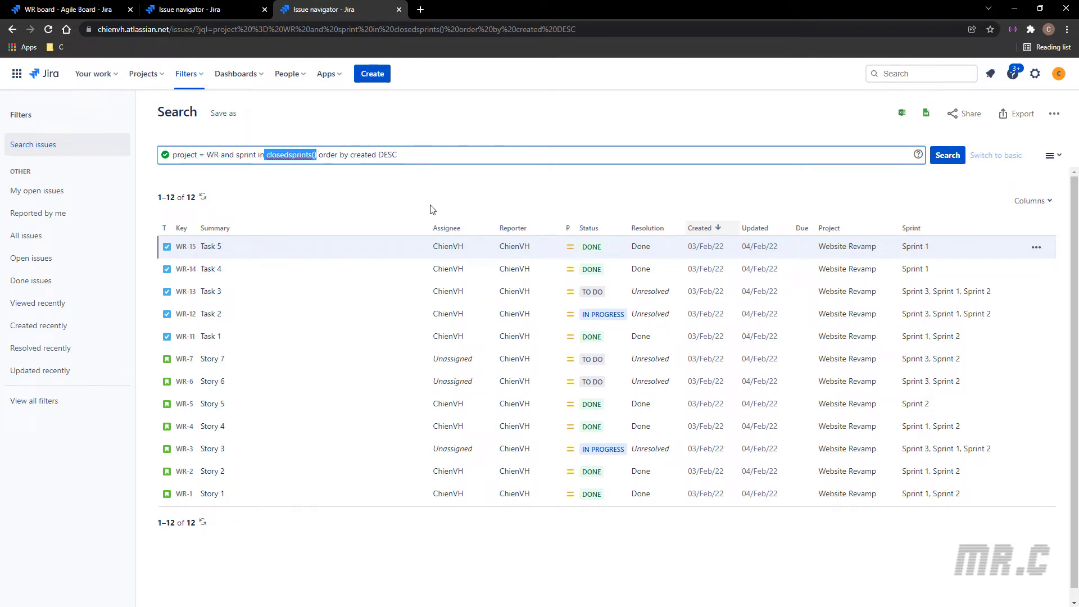
key("BackSpace")
type("(Sprint 1")
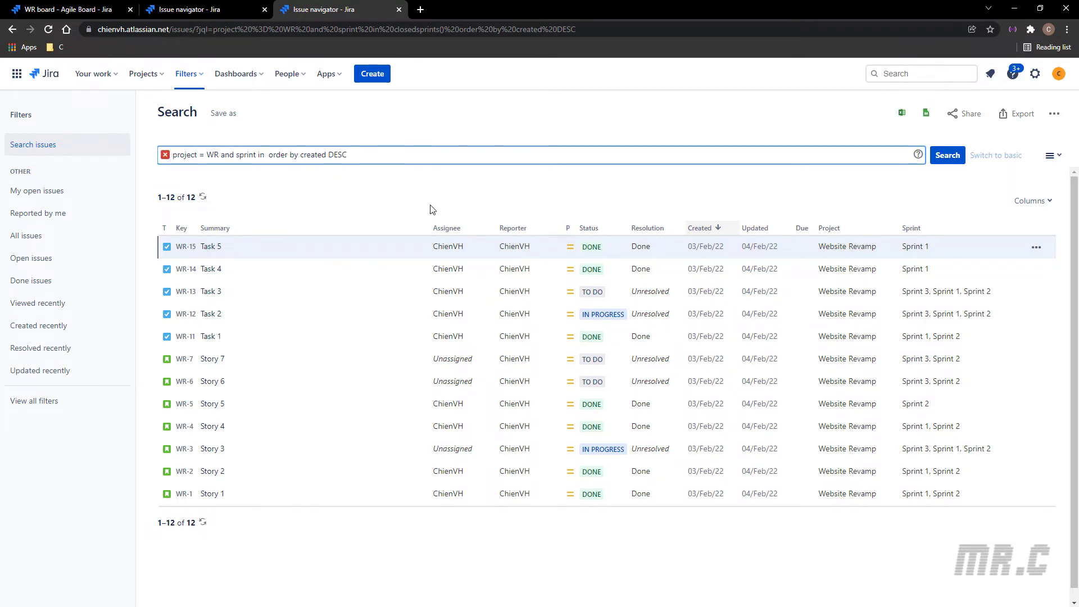
type("\"Sprint 1")
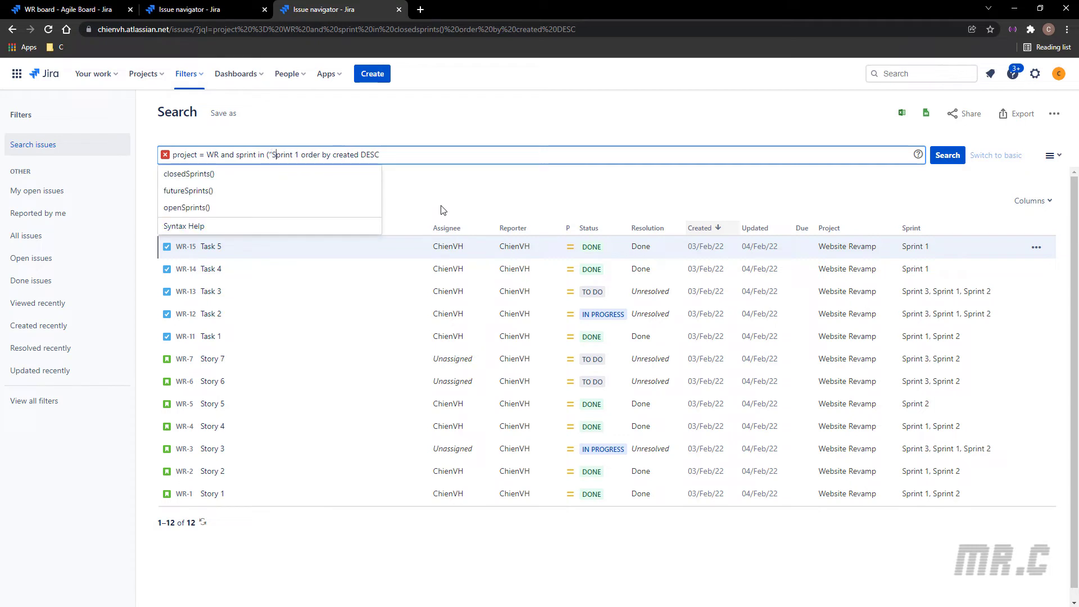
key("Right")
key("Right")
key("Right")
type("\"")
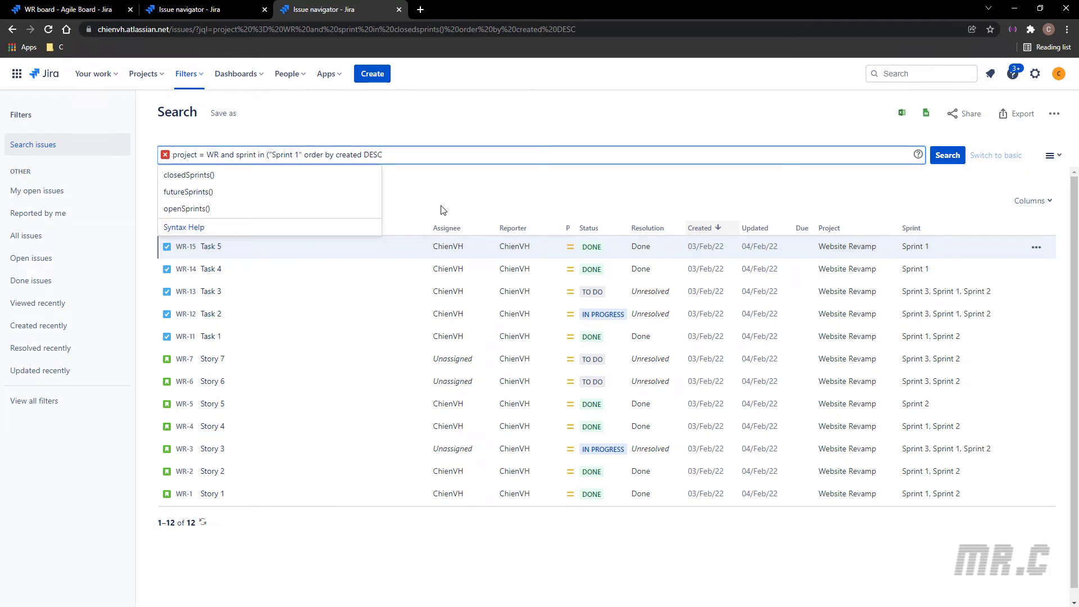
type(",\"Sprint 2\")")
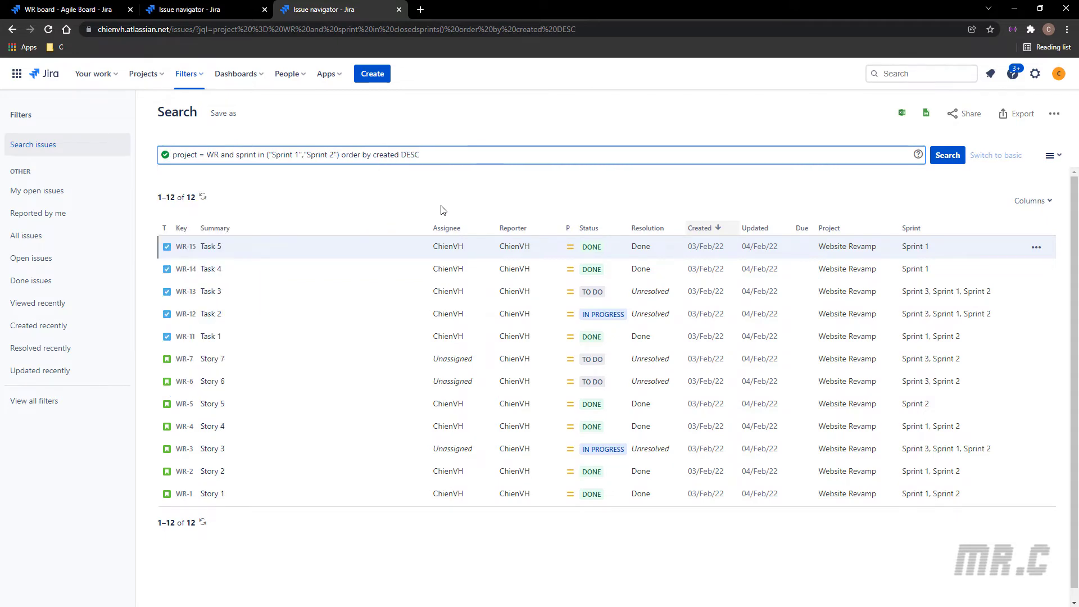
left_click(946, 156)
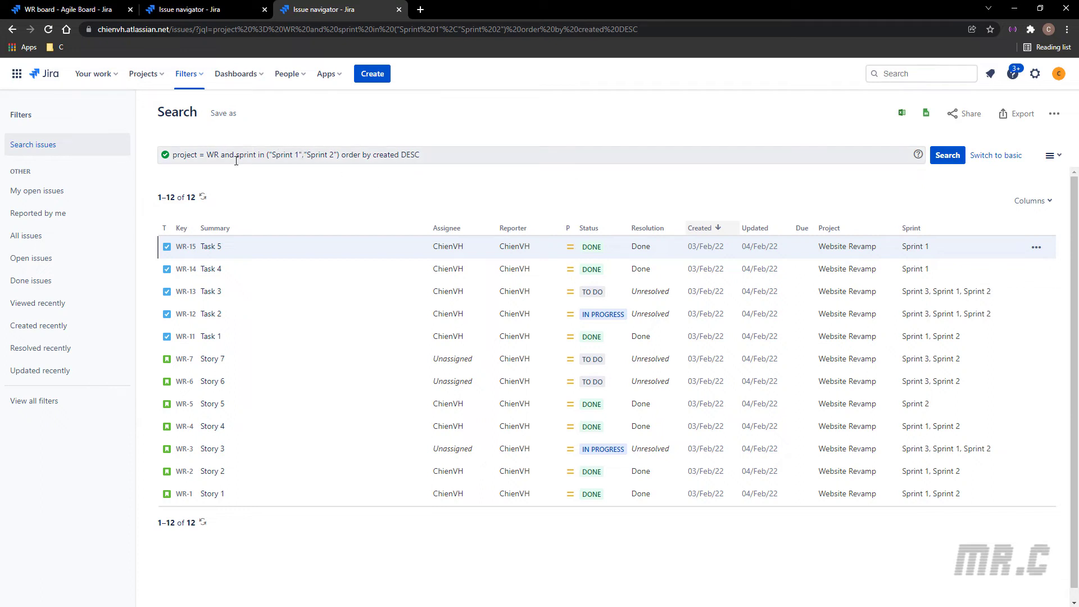
Append "Sprint 3" to the sprint list in the JQL query.
left_click(337, 156)
type(", ")
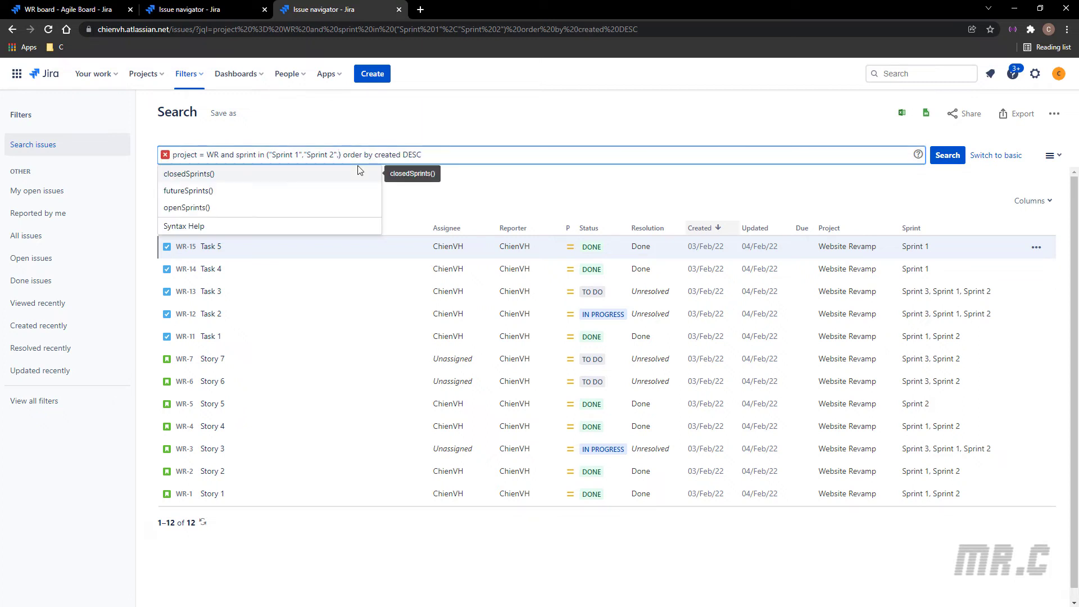
type("\"Sprint")
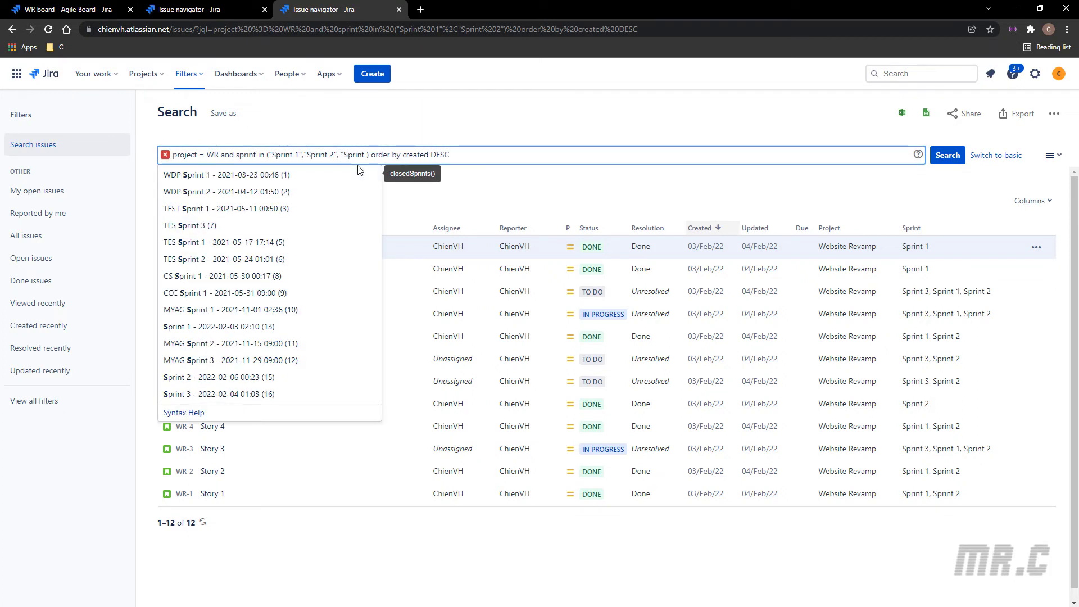
type(" 3\"")
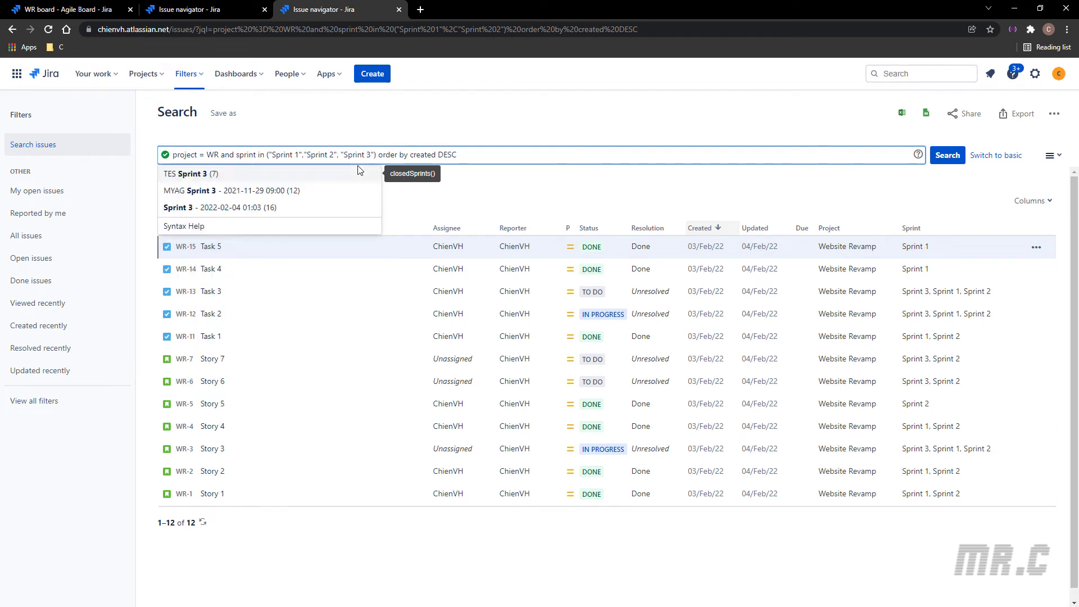
left_click(635, 174)
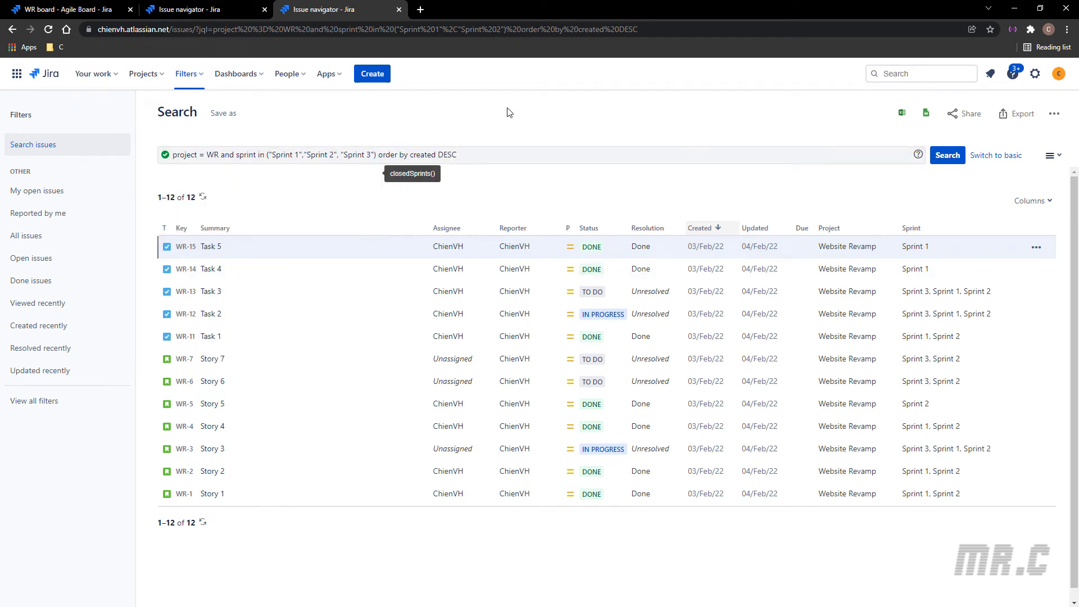
Go back to the closed-sprints Issue navigator tab and rerun its search.
left_click(219, 9)
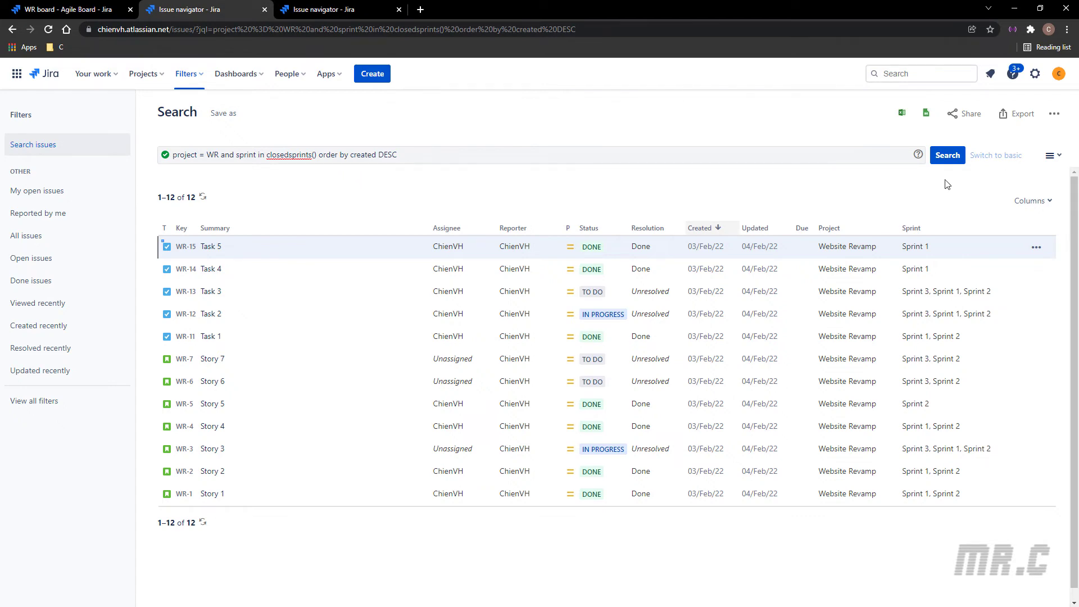
left_click(947, 157)
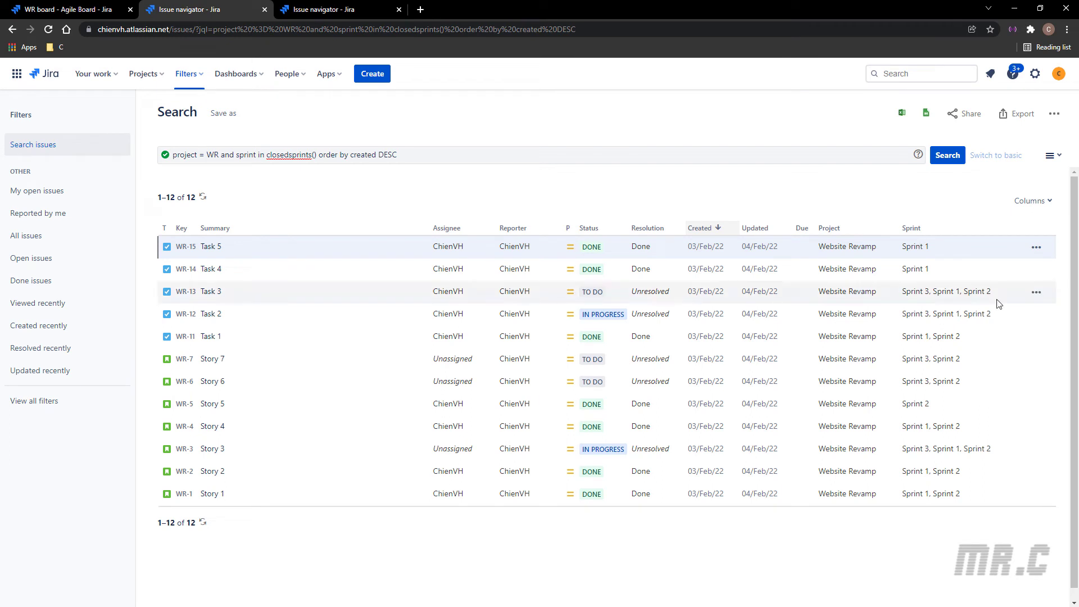
mouse_move(890, 269)
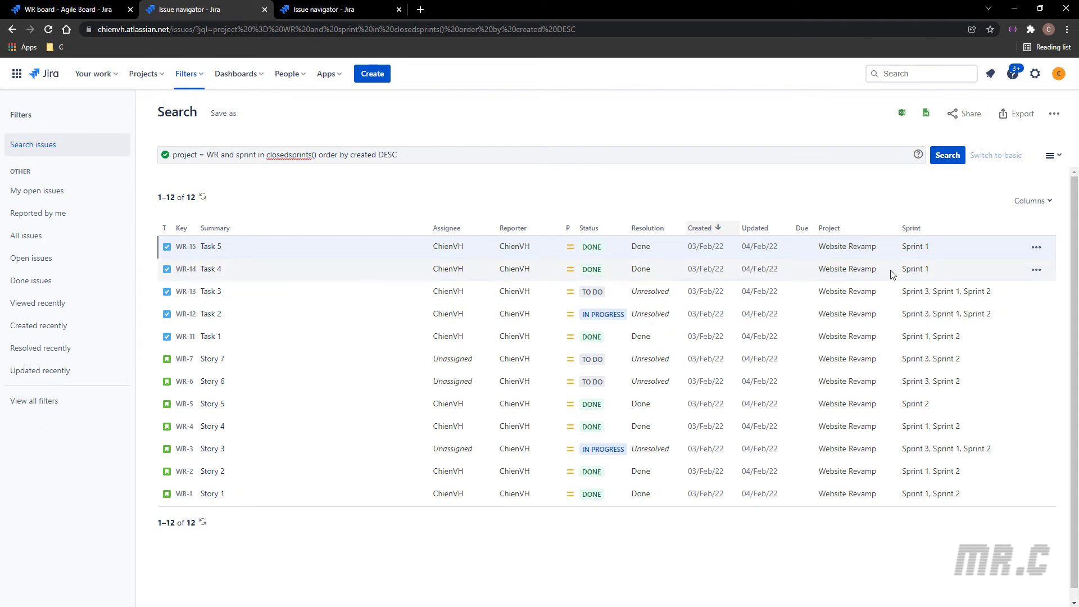
triple_click(936, 246)
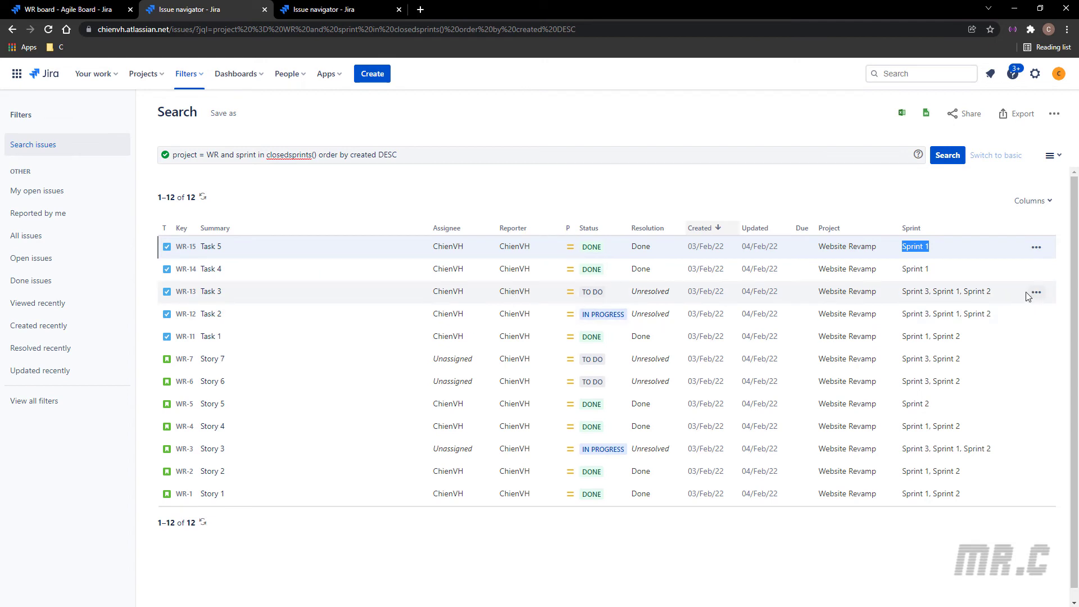
left_click_drag(993, 291, 922, 289)
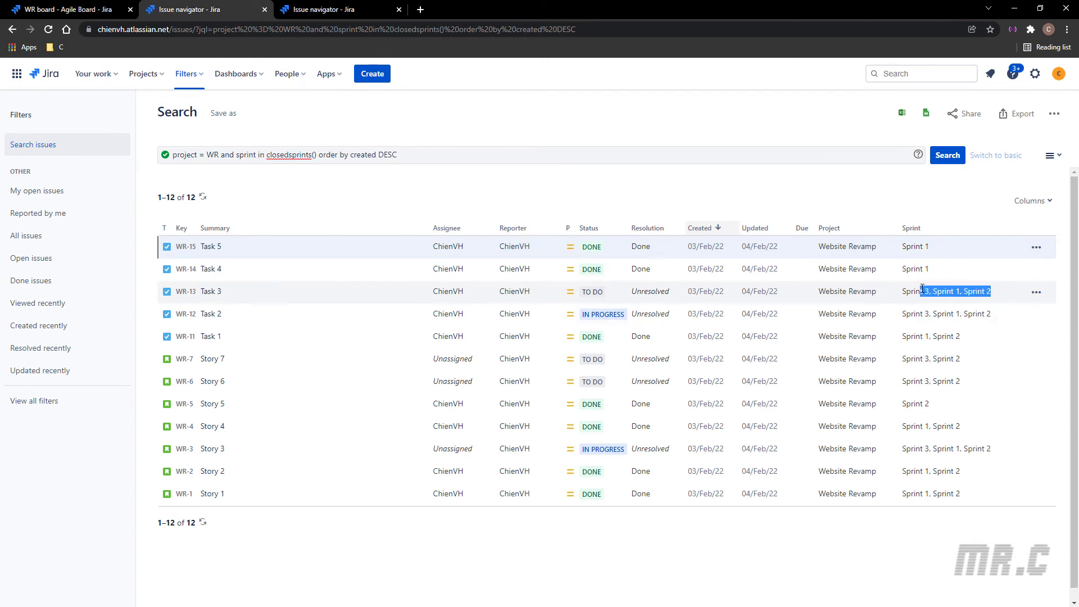
left_click_drag(922, 289, 897, 294)
left_click(1008, 299)
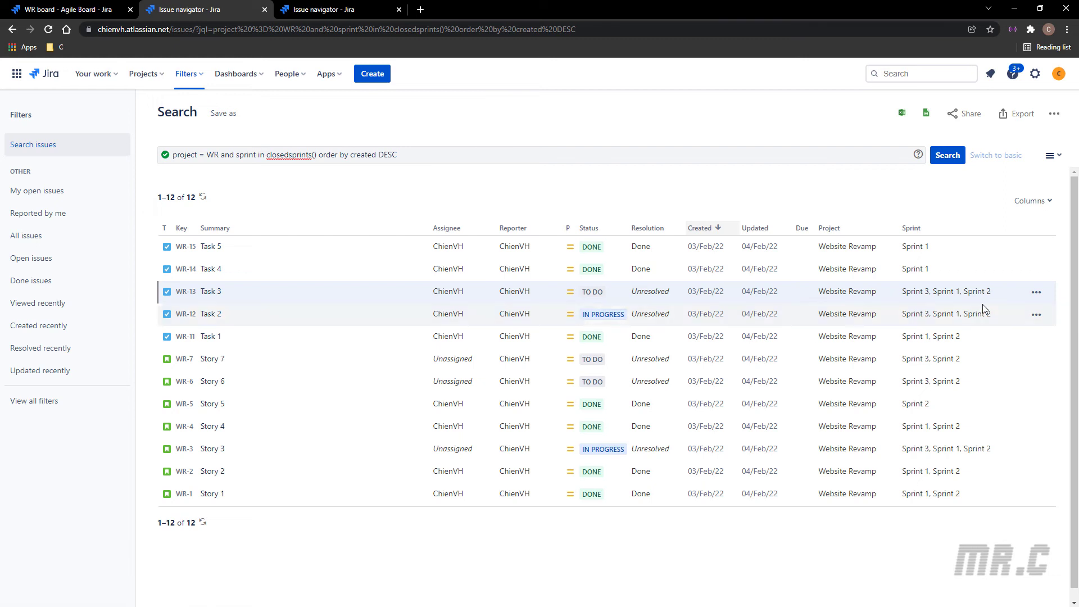
left_click_drag(961, 336, 905, 333)
left_click(970, 340)
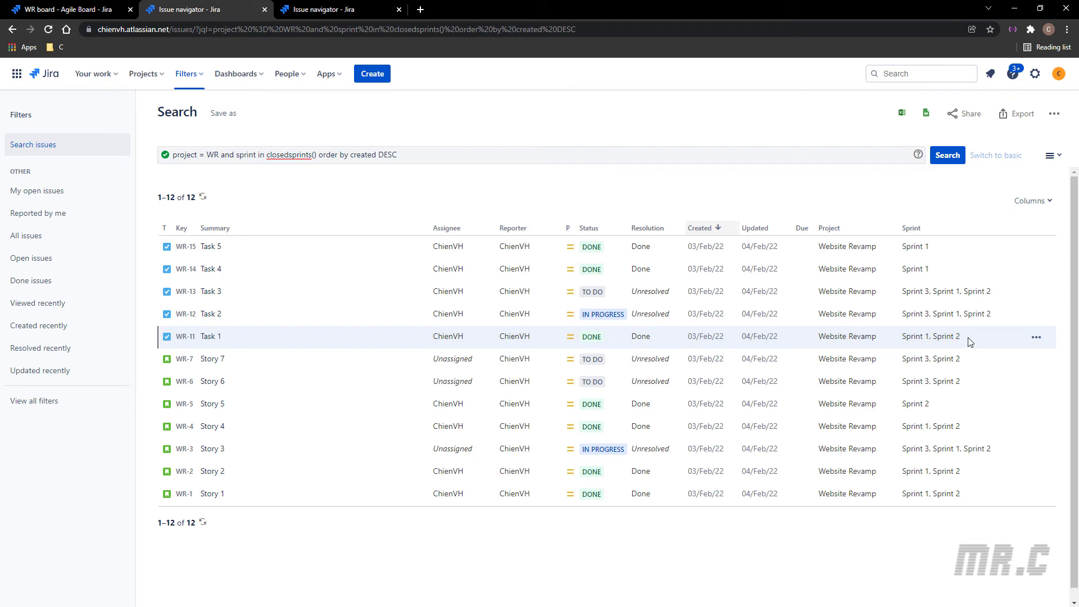
left_click_drag(969, 341, 901, 336)
left_click(974, 564)
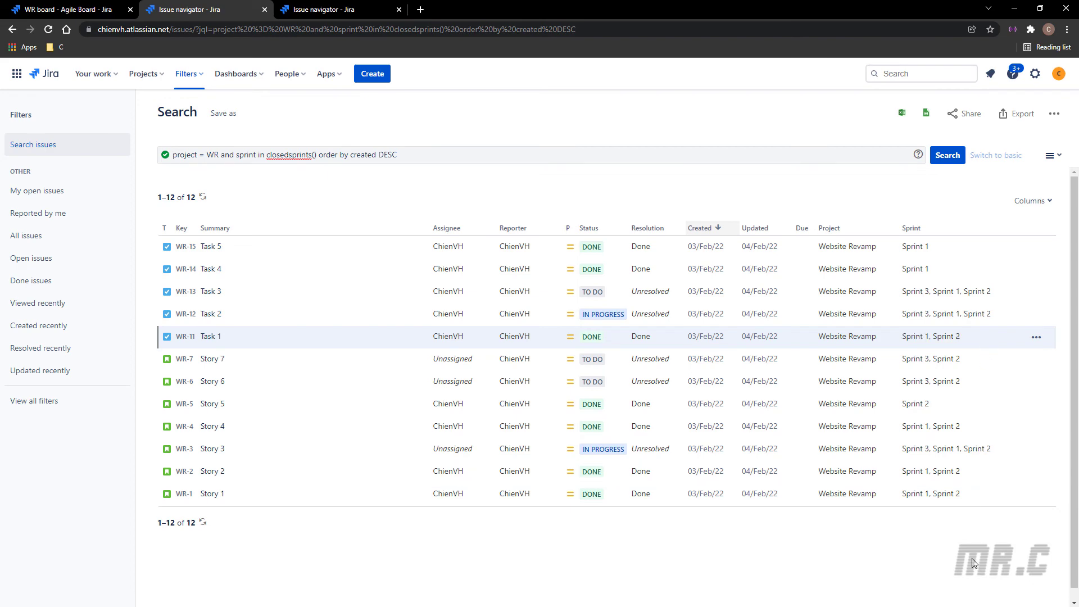
left_click(947, 157)
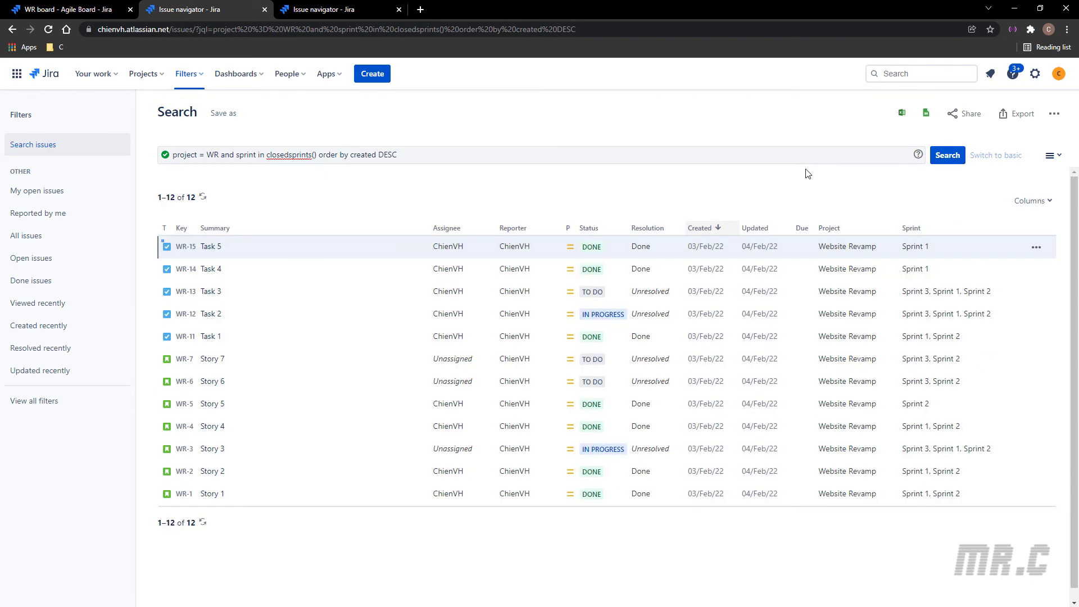